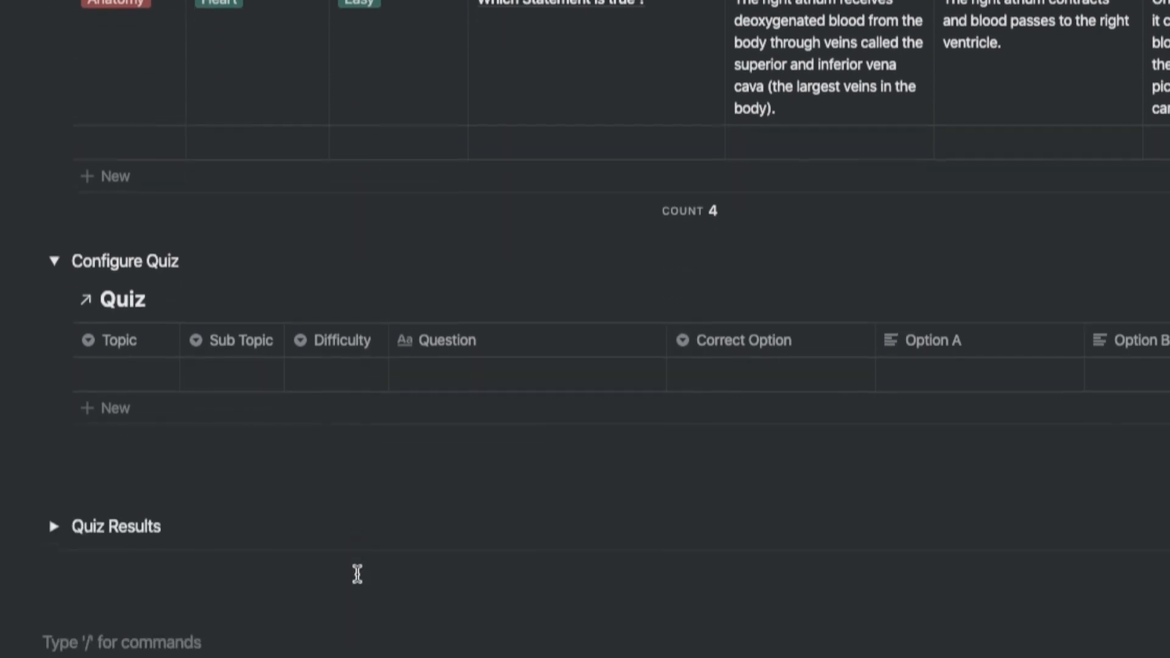
# Expand the Quiz Results section, then return to the Semester Planner section higher up the page
pyautogui.click(53, 430)
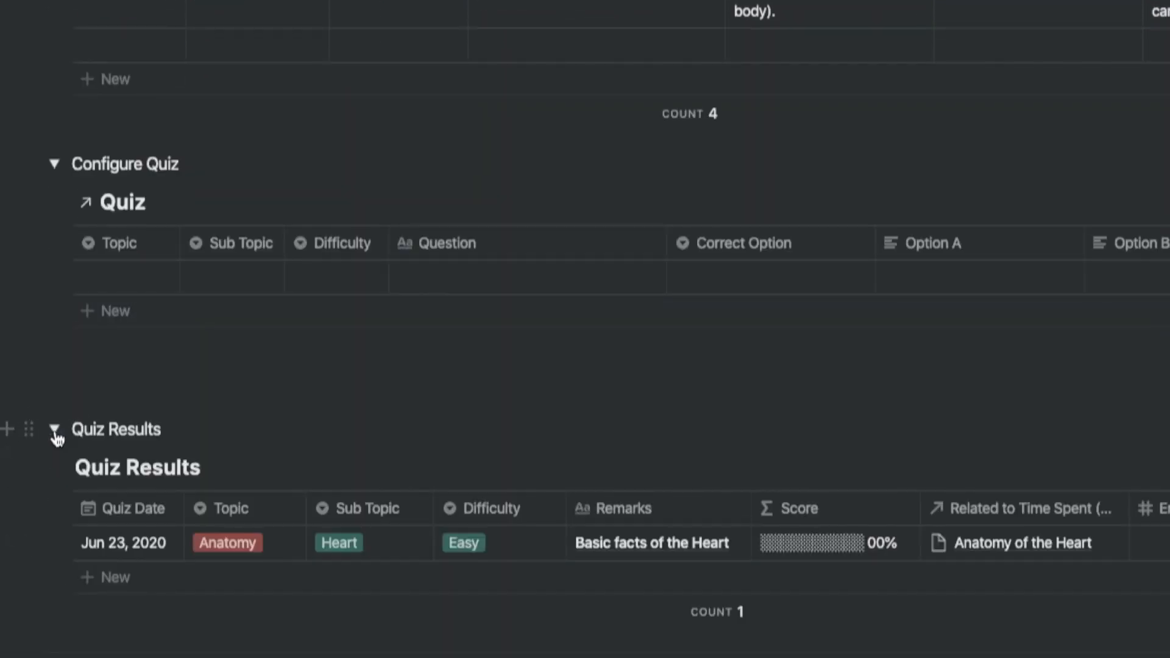
pyautogui.scroll(15, 434, 156)
pyautogui.scroll(4, 434, 157)
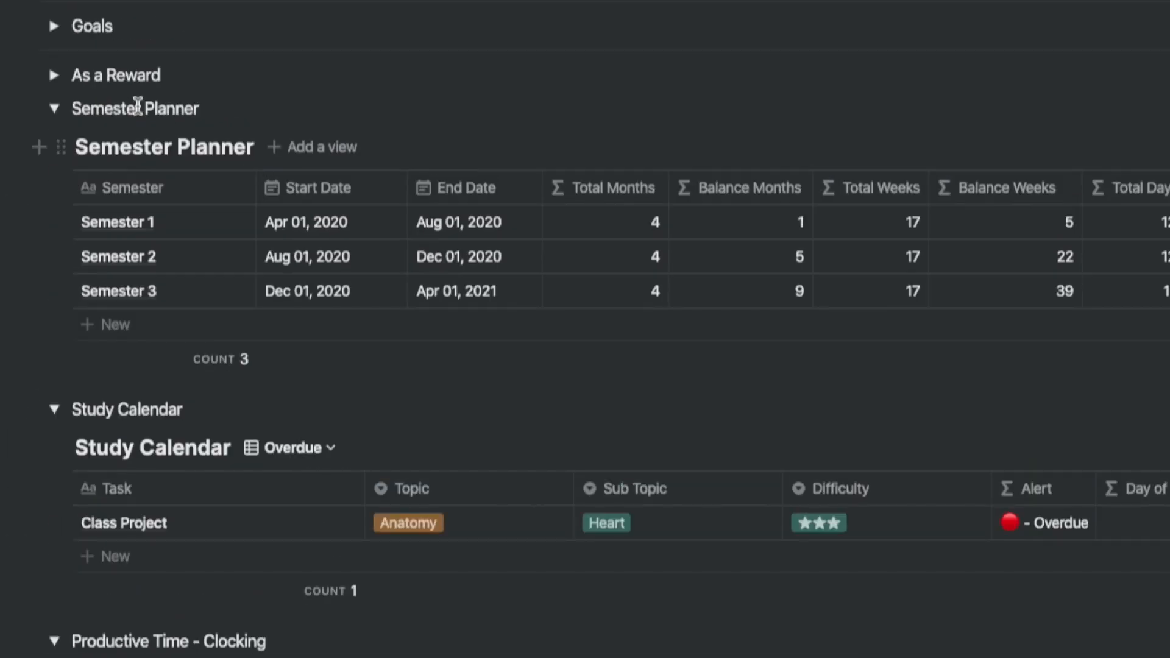
pyautogui.click(53, 76)
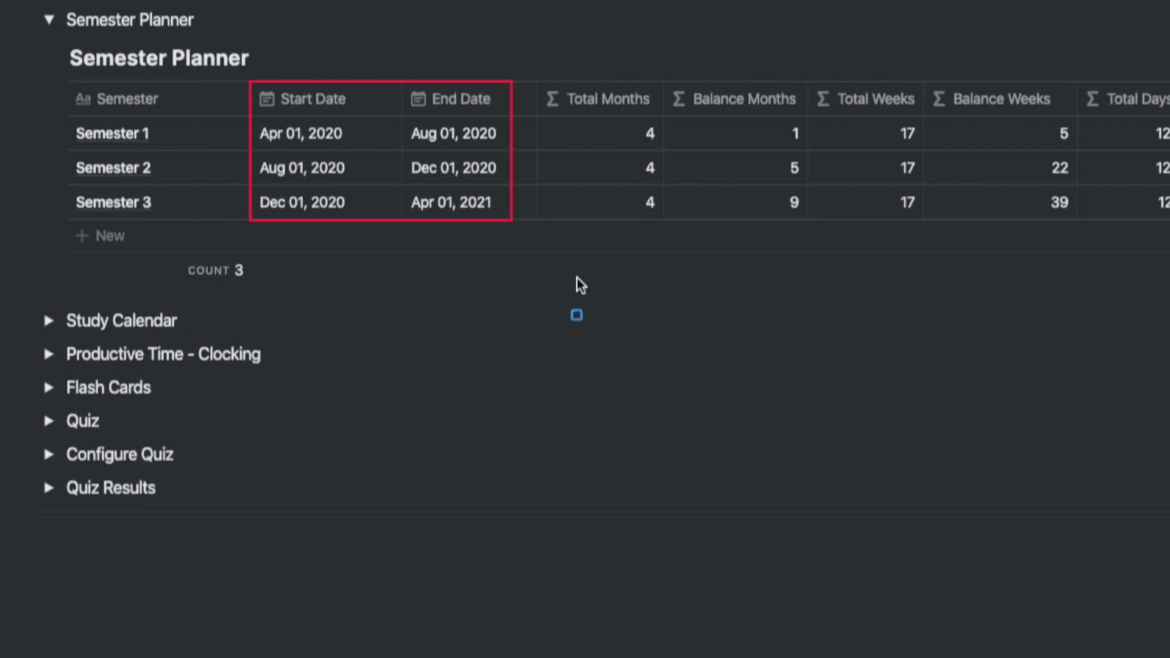
# Examine the Semester Planner's formula columns from Total Months through Balance Days
pyautogui.moveTo(357, 83)
pyautogui.mouseDown()
pyautogui.moveTo(466, 116)
pyautogui.moveTo(1134, 117)
pyautogui.mouseUp()
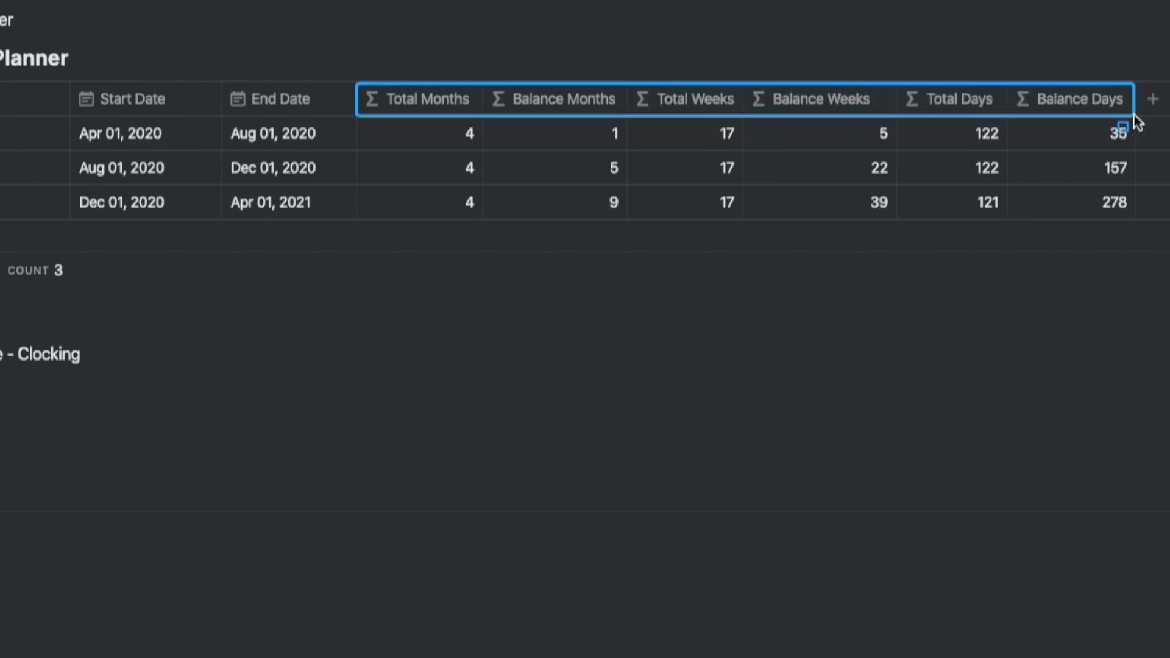
pyautogui.click(972, 135)
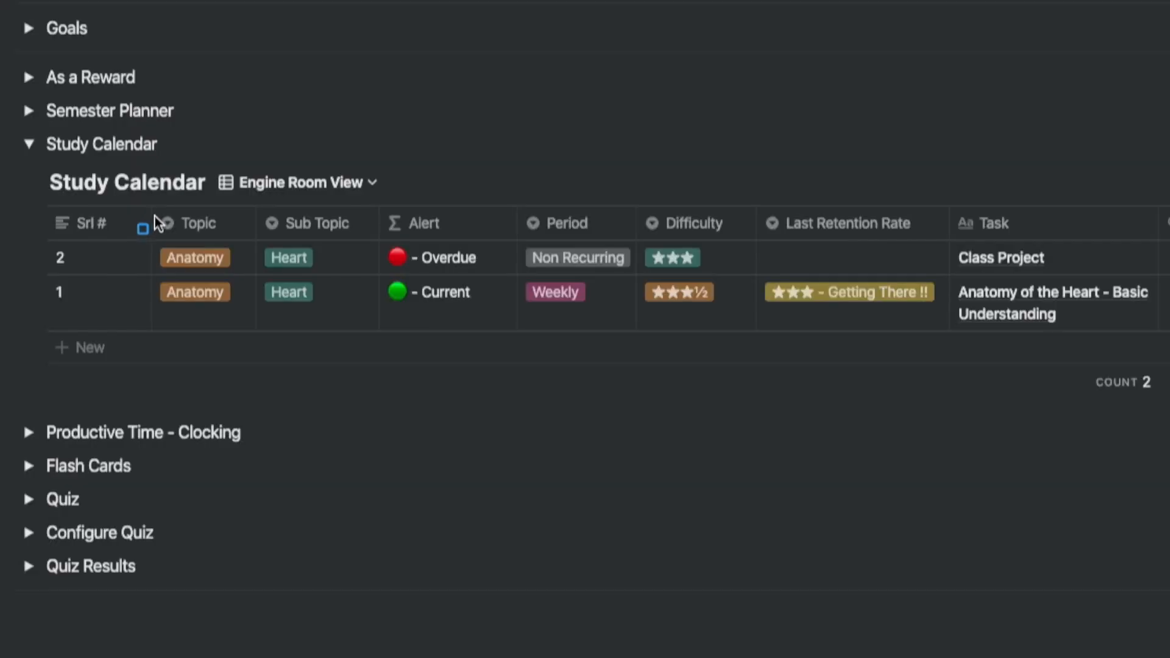
# Look over the Topic, Sub Topic, Period, Task and Time Spent columns in the Study Calendar's Engine Room View
pyautogui.moveTo(157, 222); pyautogui.dragTo(378, 332)
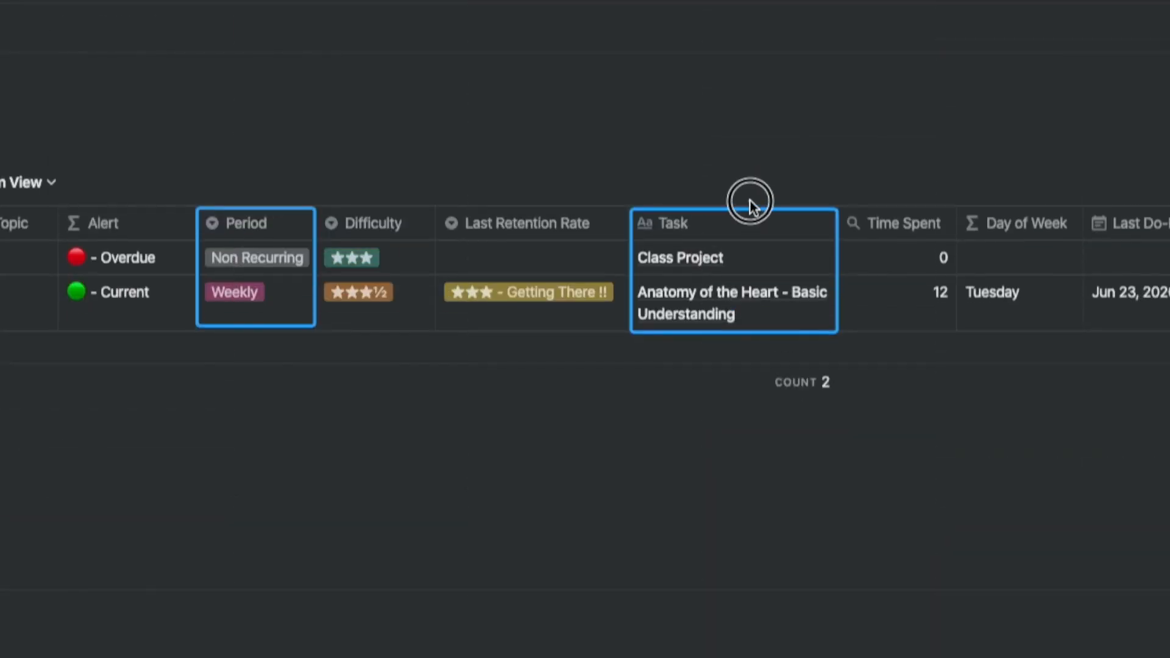
pyautogui.moveTo(752, 201); pyautogui.dragTo(329, 196)
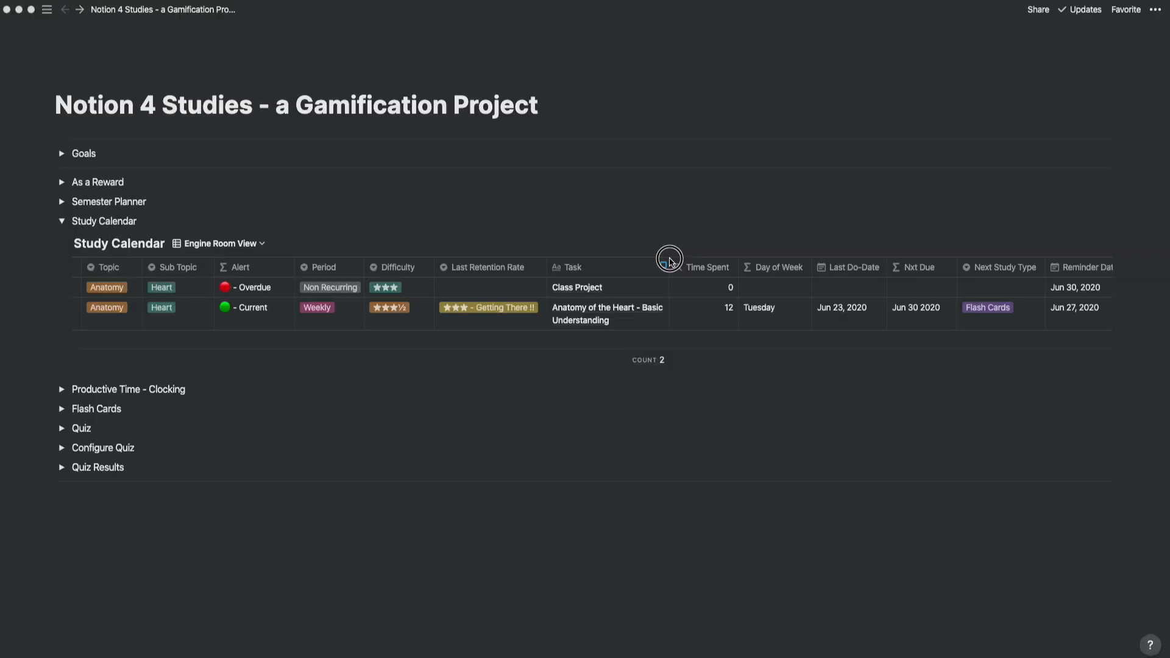
pyautogui.moveTo(670, 258)
pyautogui.mouseDown()
pyautogui.moveTo(692, 305)
pyautogui.moveTo(738, 330)
pyautogui.mouseUp()
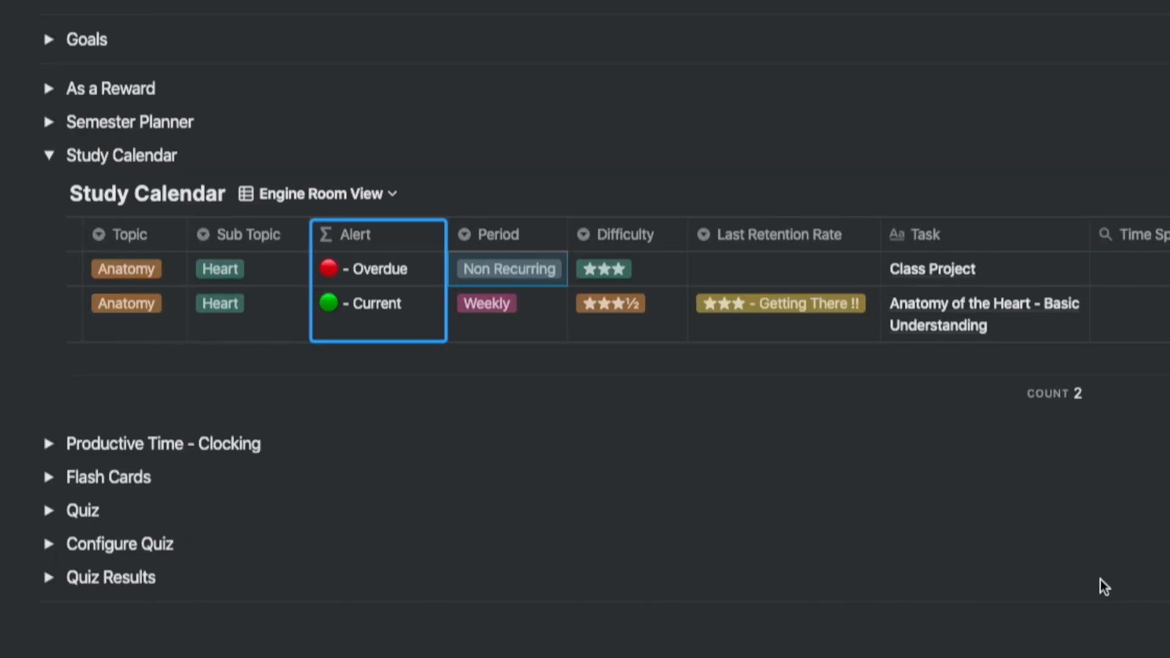
# Inspect the Alert column's formula in the Study Calendar, close it, and check the Period value of Class Project
pyautogui.moveTo(433, 271); pyautogui.dragTo(454, 272)
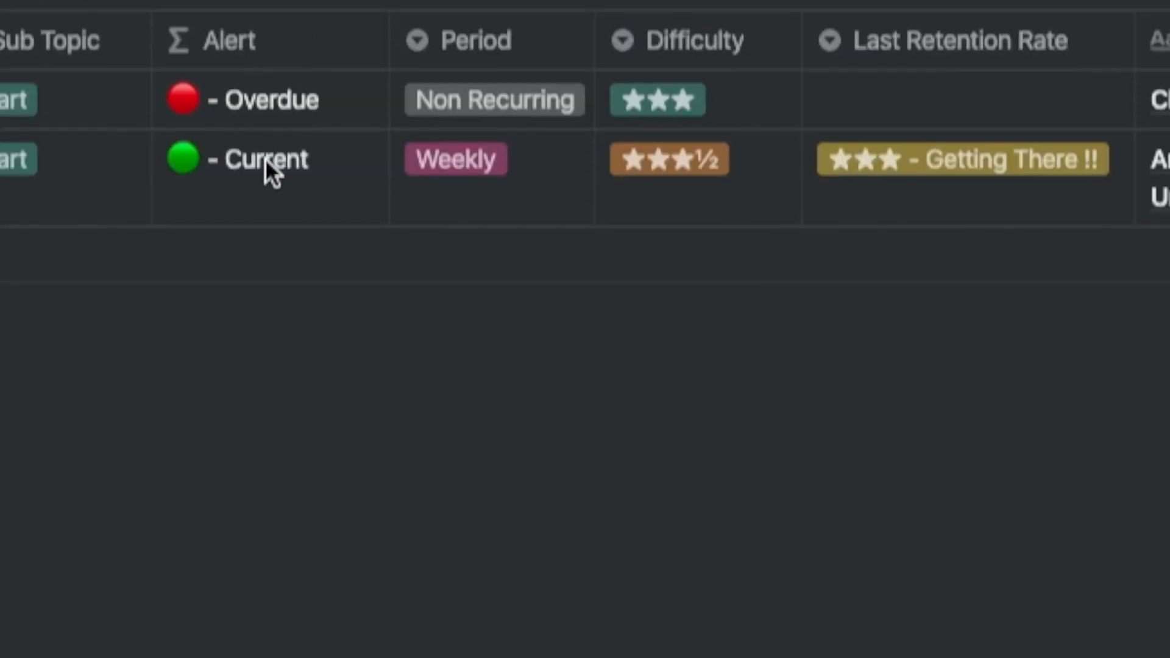
pyautogui.click(265, 159)
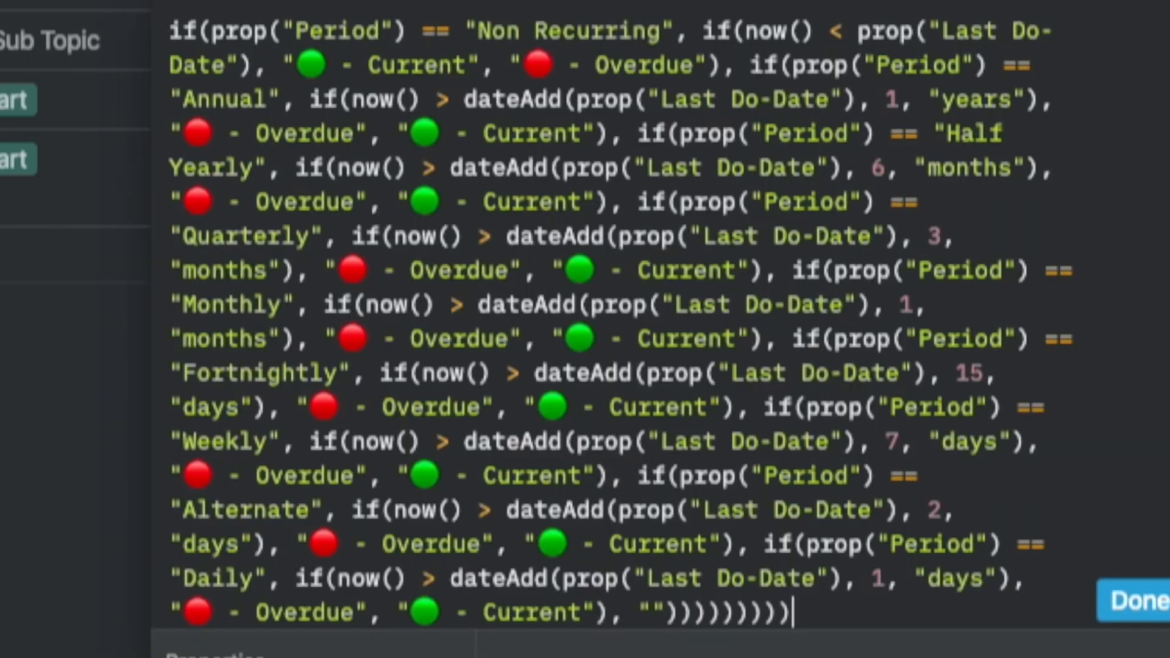
pyautogui.click(1140, 600)
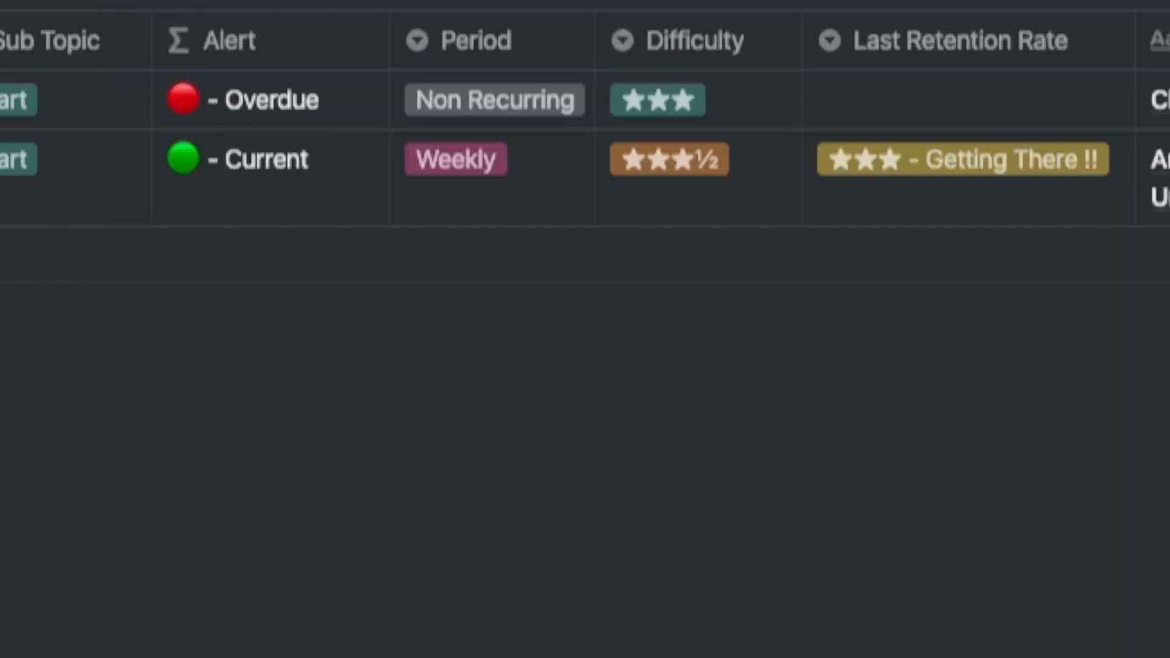
pyautogui.click(490, 94)
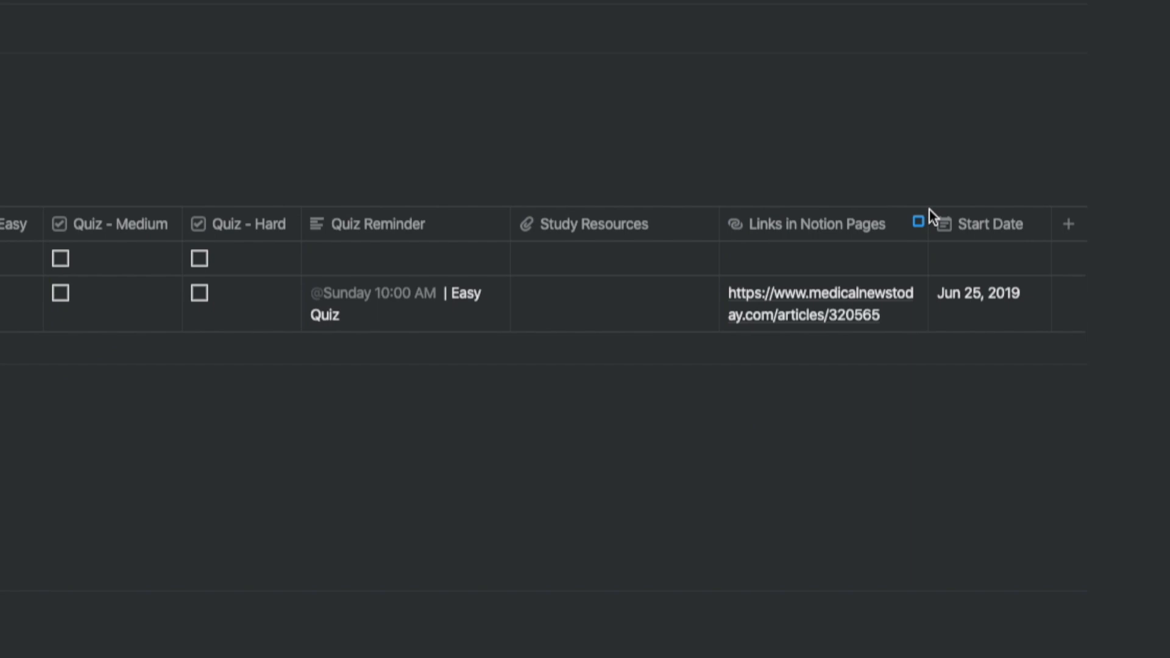
# Examine the Study Calendar's Start Date column and the shown and hidden properties of the Engine Room View
pyautogui.moveTo(939, 223); pyautogui.dragTo(1055, 330)
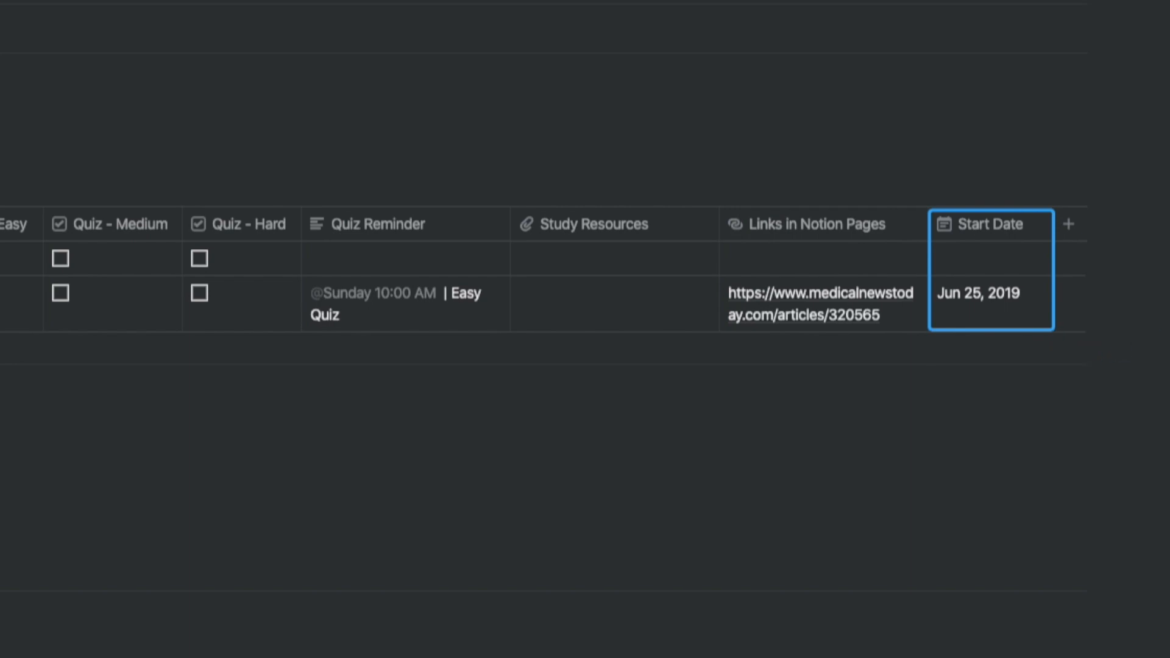
pyautogui.click(1059, 237)
pyautogui.click(1092, 396)
pyautogui.scroll(-3, 926, 421)
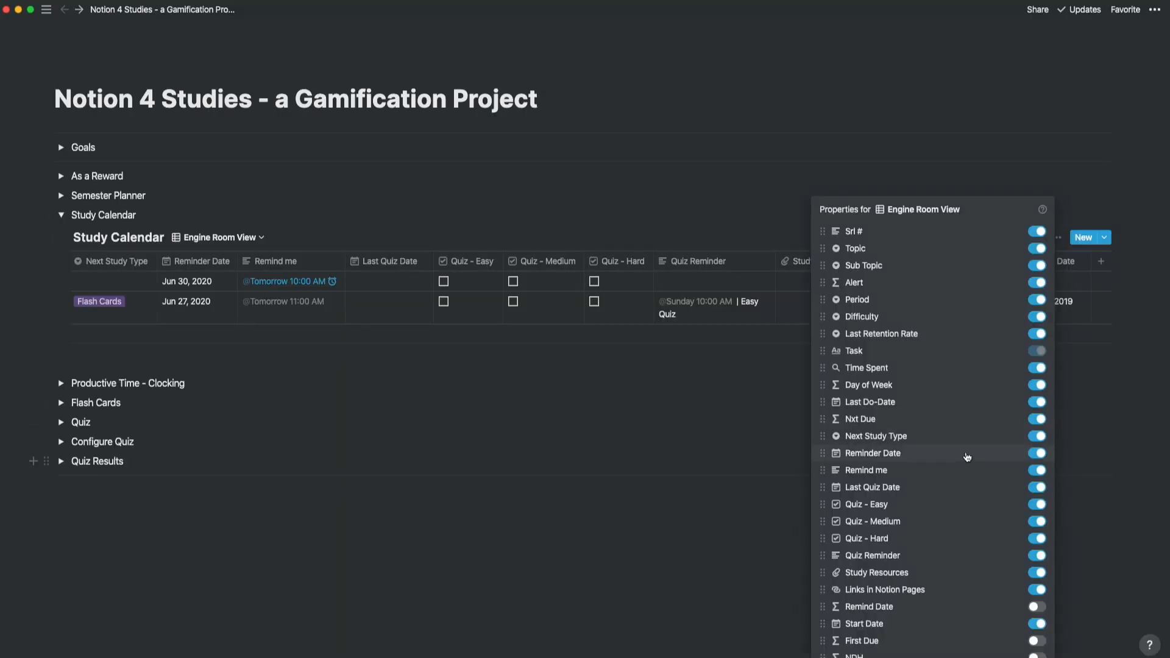
pyautogui.moveTo(817, 416)
pyautogui.mouseDown()
pyautogui.moveTo(1055, 580)
pyautogui.moveTo(1048, 637)
pyautogui.mouseUp()
pyautogui.moveTo(817, 382); pyautogui.dragTo(1050, 397)
pyautogui.click(1050, 396)
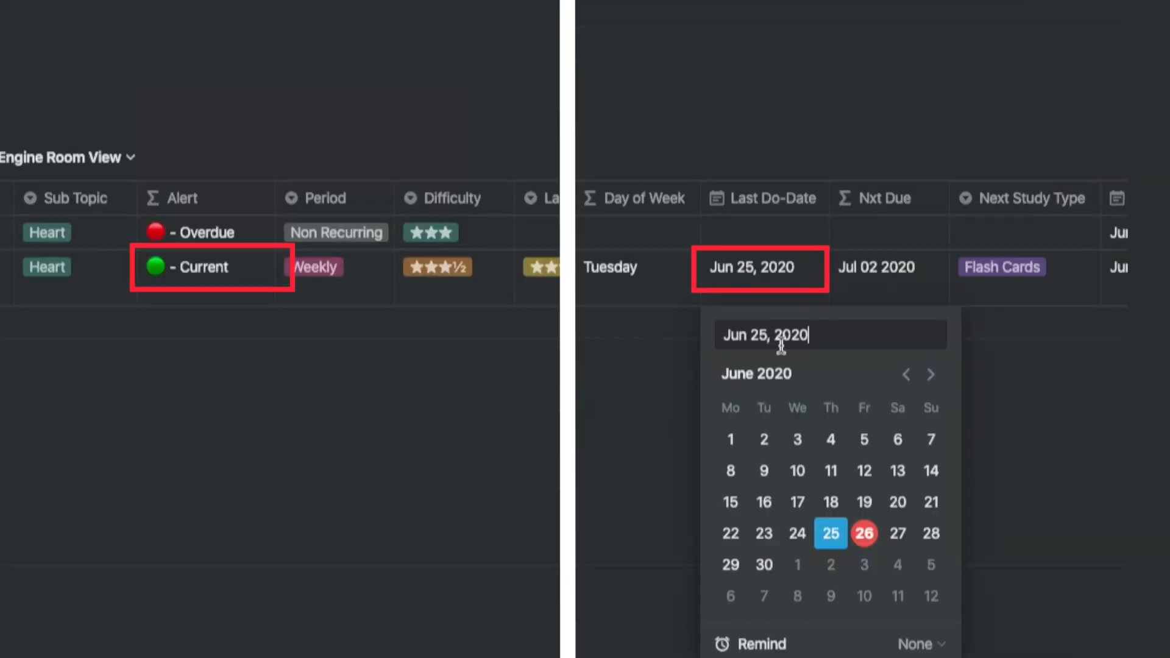
# Set the Last Do-Date of the Anatomy of the Heart - Basic Understanding task to Jun 18, 2020
pyautogui.click(832, 504)
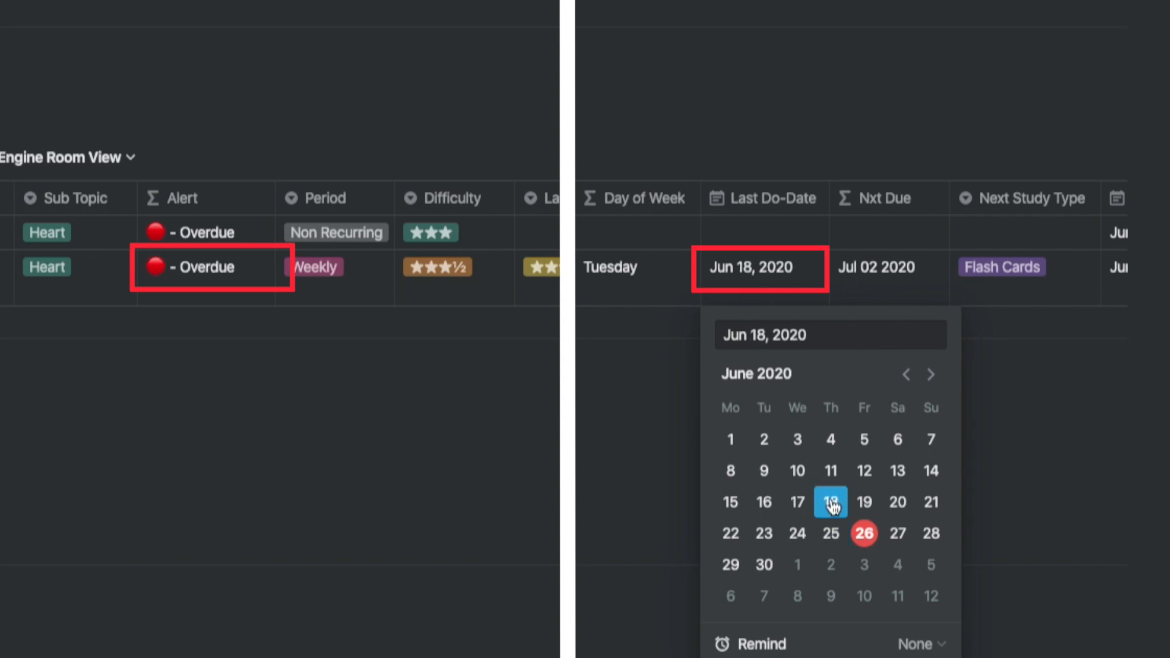
pyautogui.click(1045, 382)
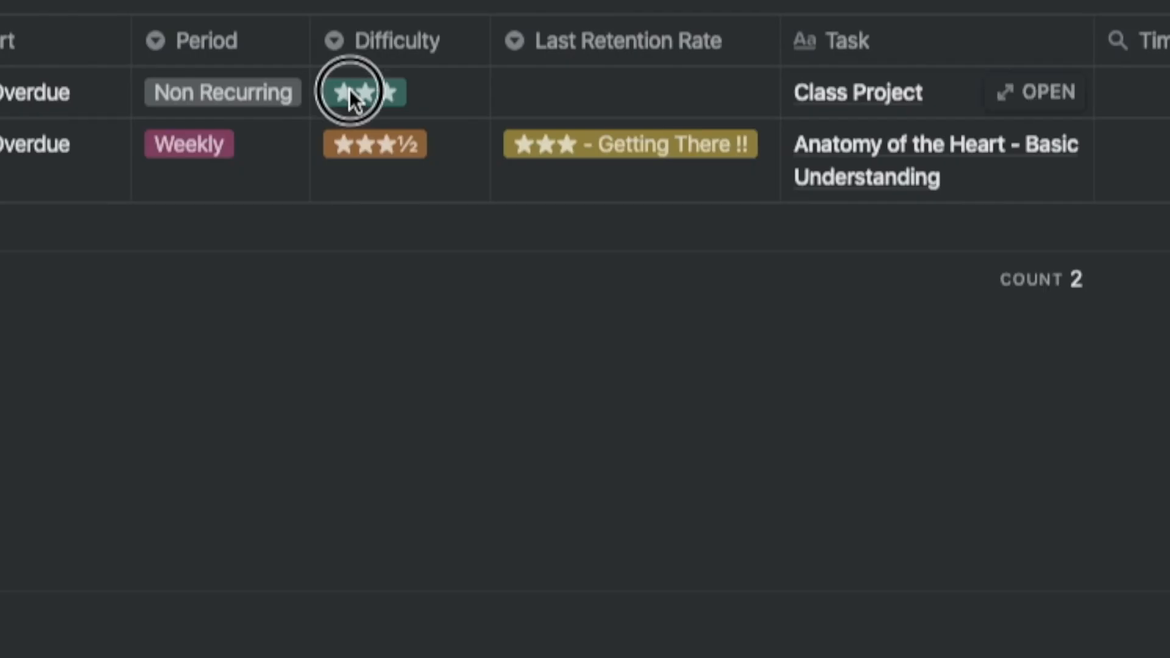
# Try a five-star Difficulty and an Alternate Period on the Anatomy of the Heart task after viewing Class Project's Difficulty options
pyautogui.click(350, 90)
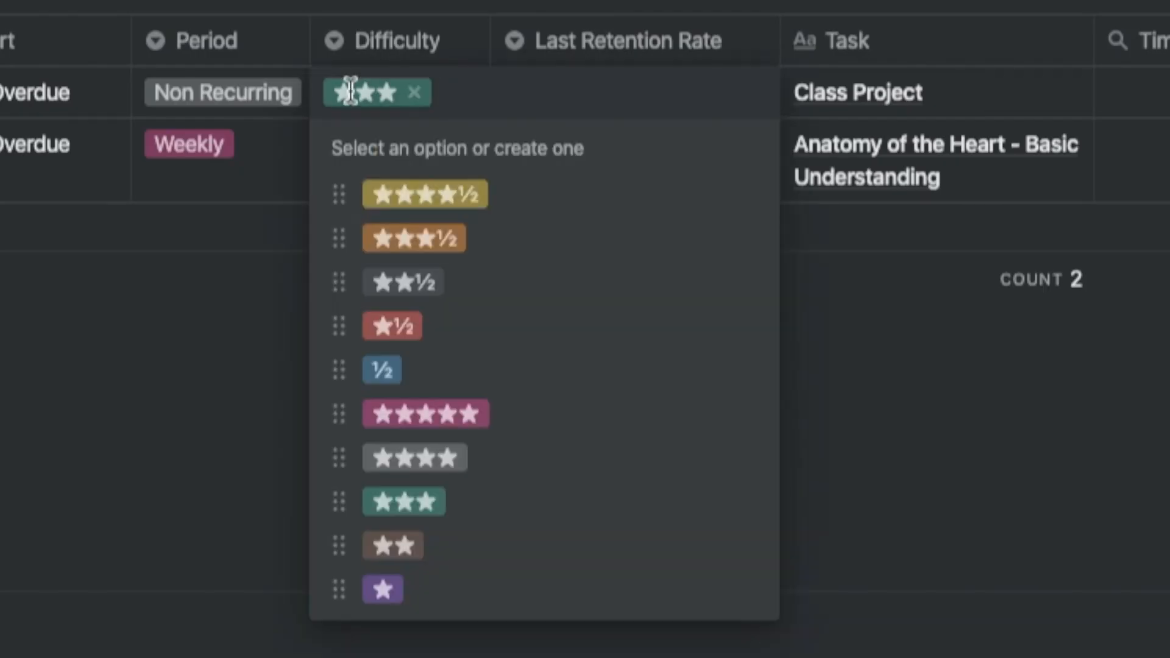
pyautogui.press('Escape')
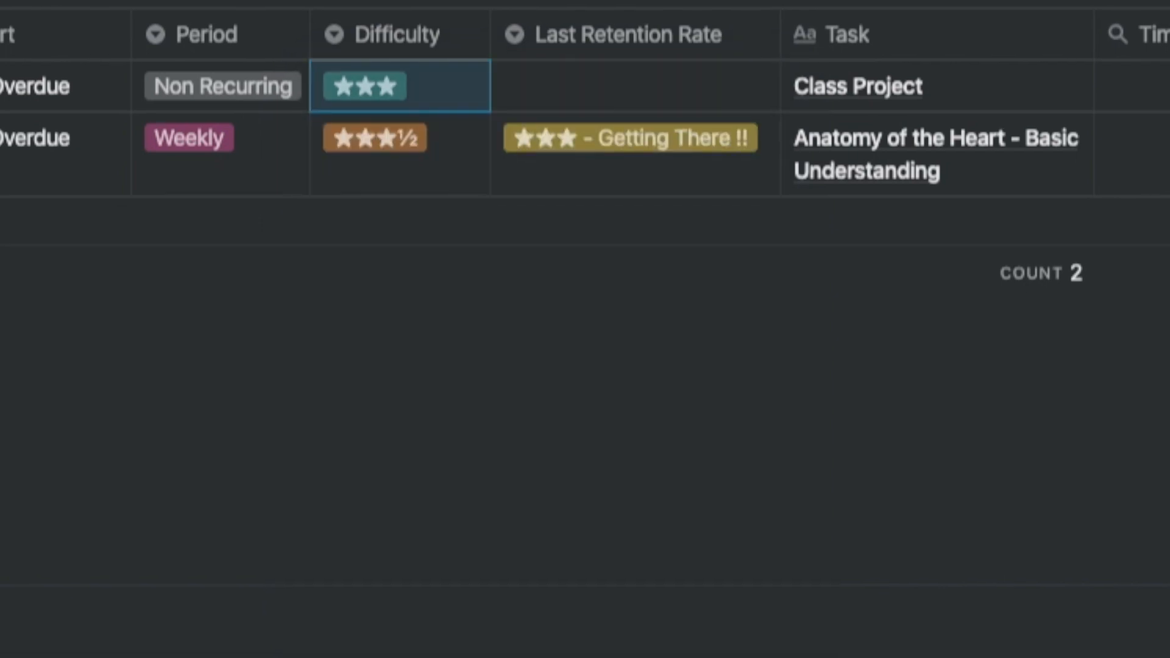
pyautogui.click(340, 144)
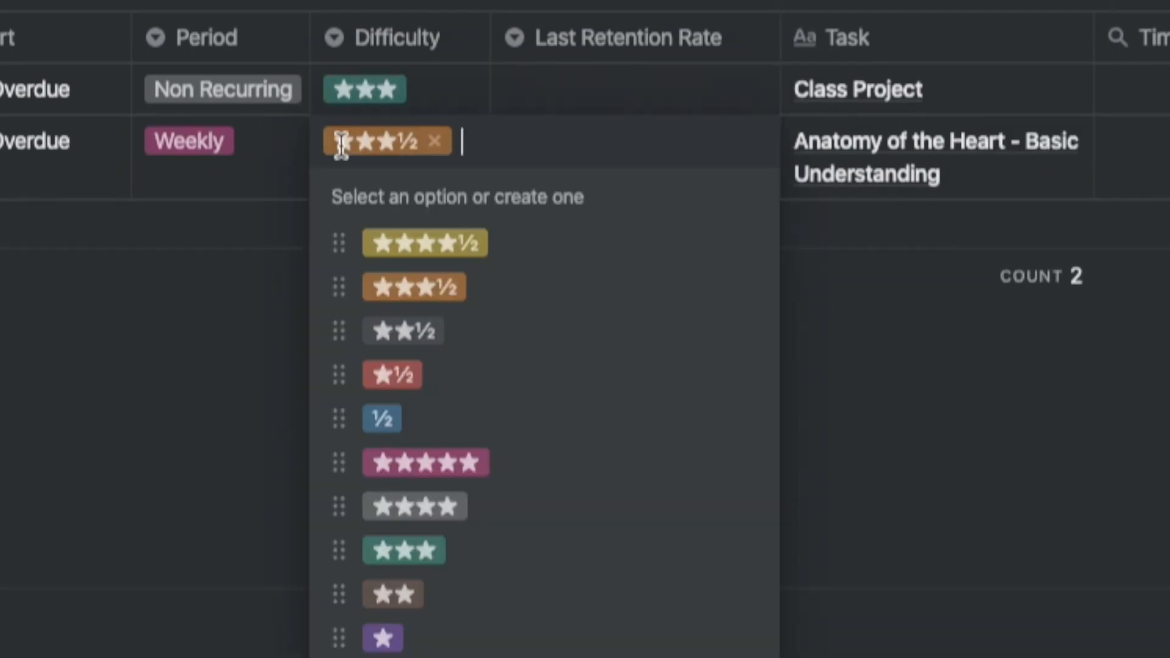
pyautogui.click(409, 480)
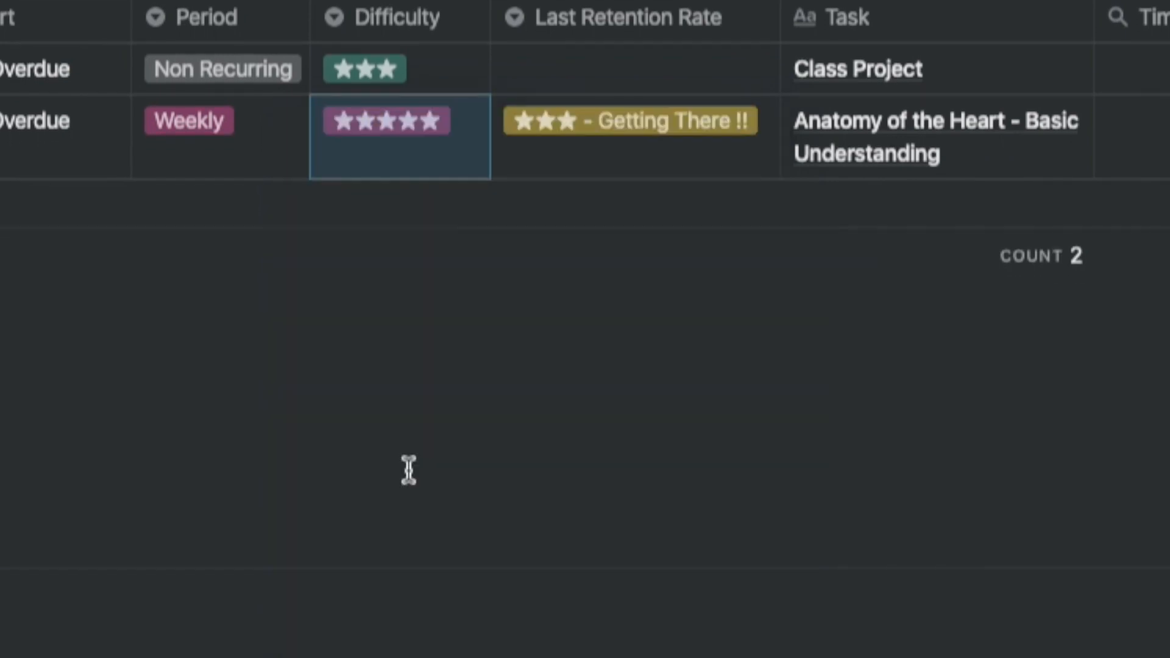
pyautogui.click(179, 133)
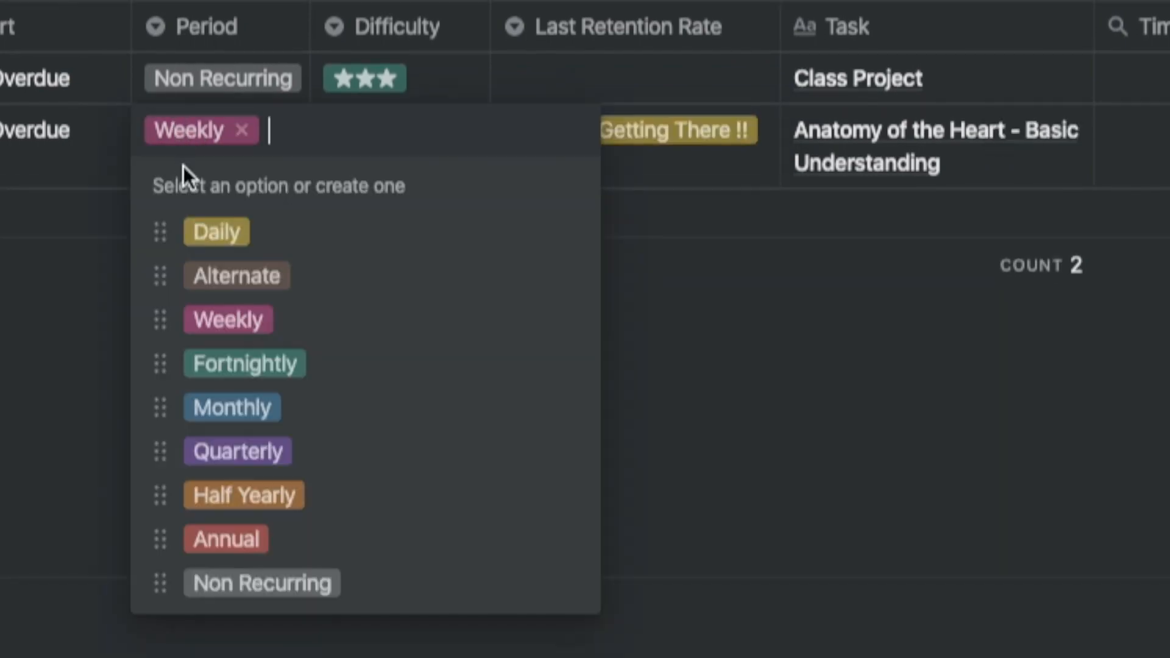
pyautogui.click(214, 282)
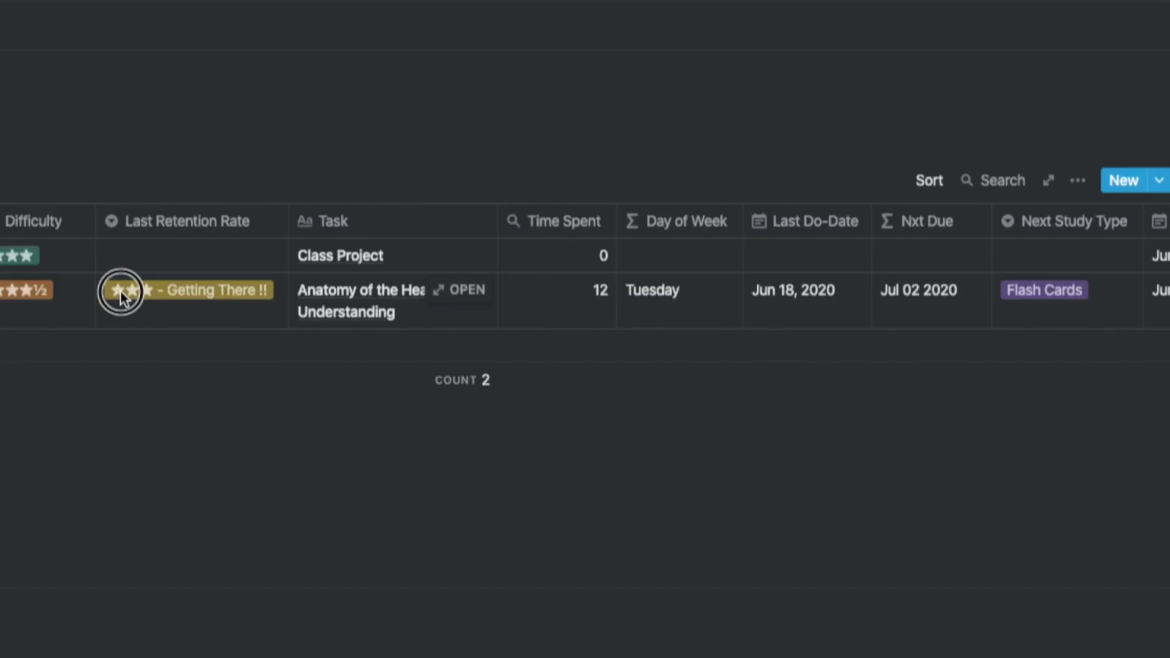
# Review the heart task's Last Retention Rate and Next Study Type, plus the Study Resources and Links in Notion Pages columns
pyautogui.click(528, 128)
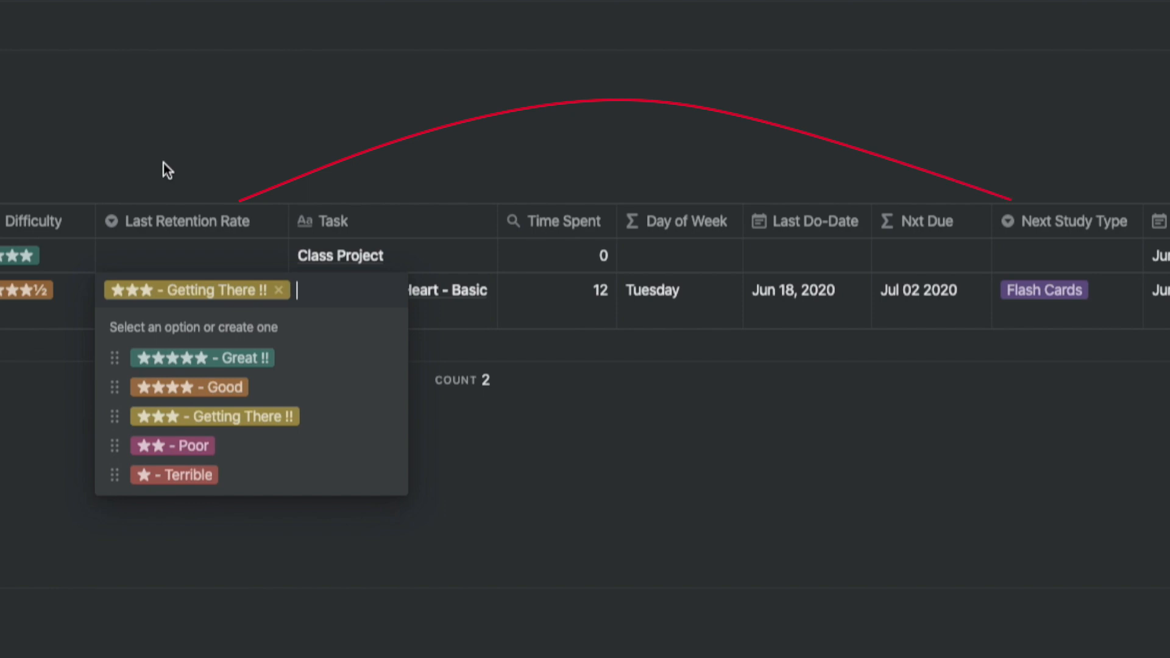
pyautogui.click(1032, 290)
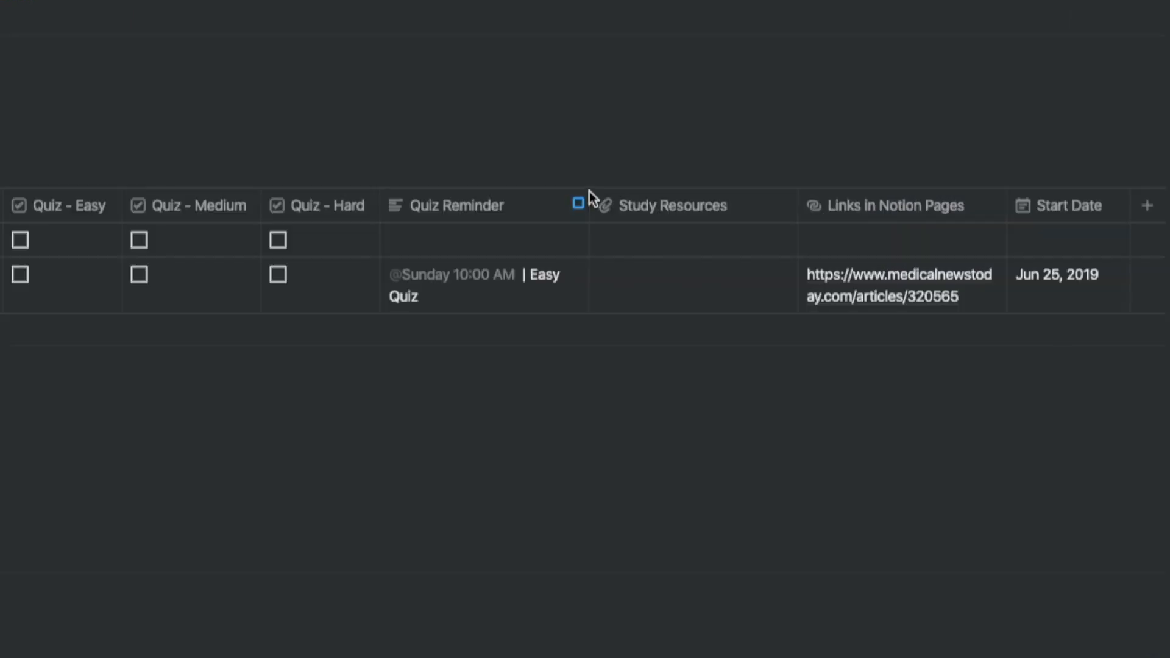
pyautogui.moveTo(590, 192)
pyautogui.mouseDown()
pyautogui.moveTo(612, 226)
pyautogui.moveTo(755, 302)
pyautogui.moveTo(802, 314)
pyautogui.mouseUp()
pyautogui.moveTo(796, 192)
pyautogui.mouseDown()
pyautogui.moveTo(920, 293)
pyautogui.moveTo(1004, 310)
pyautogui.mouseUp()
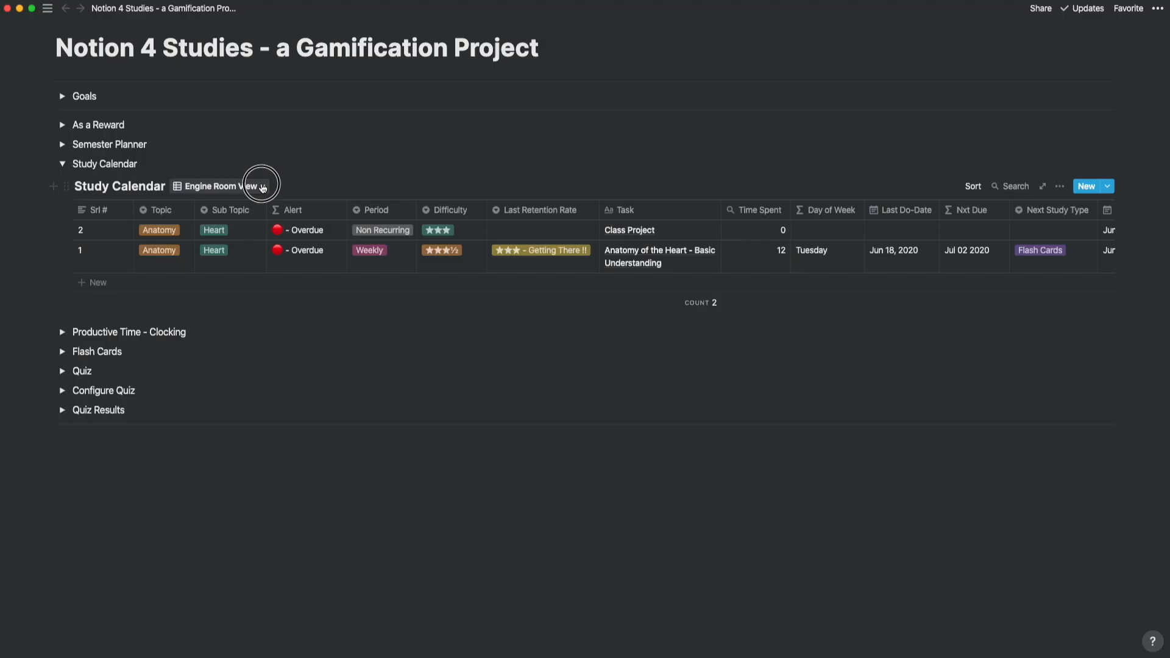
# View the Study Calendar in its Dashboard, Reminder View and Last Do View
pyautogui.click(261, 186)
pyautogui.click(203, 247)
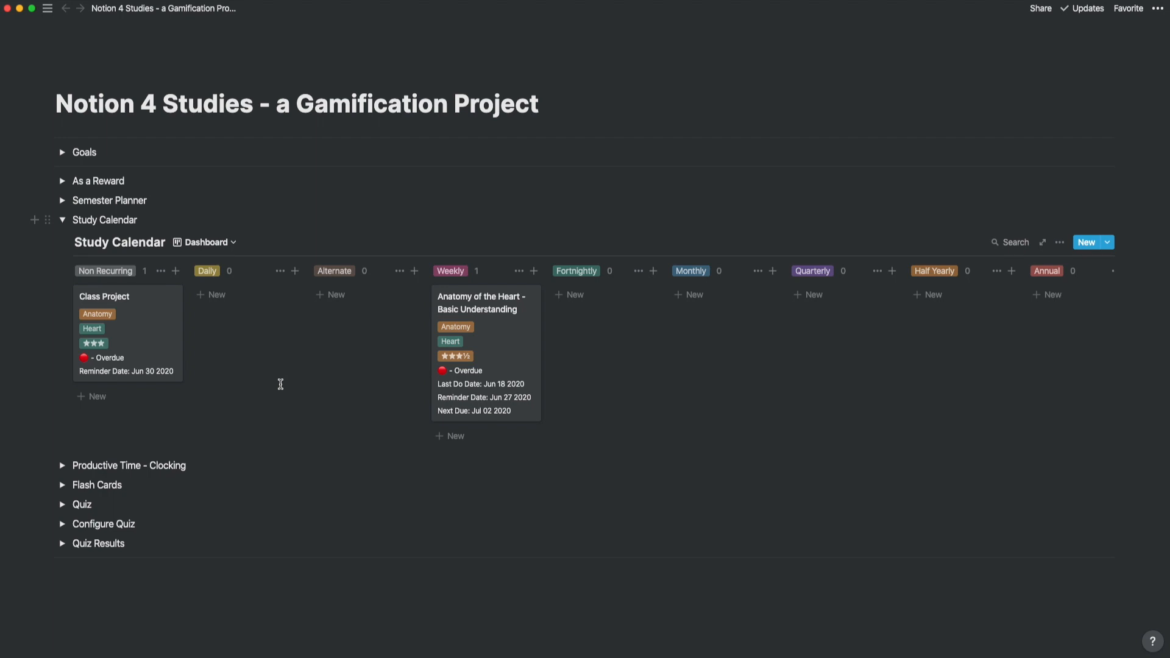
pyautogui.click(235, 243)
pyautogui.click(244, 326)
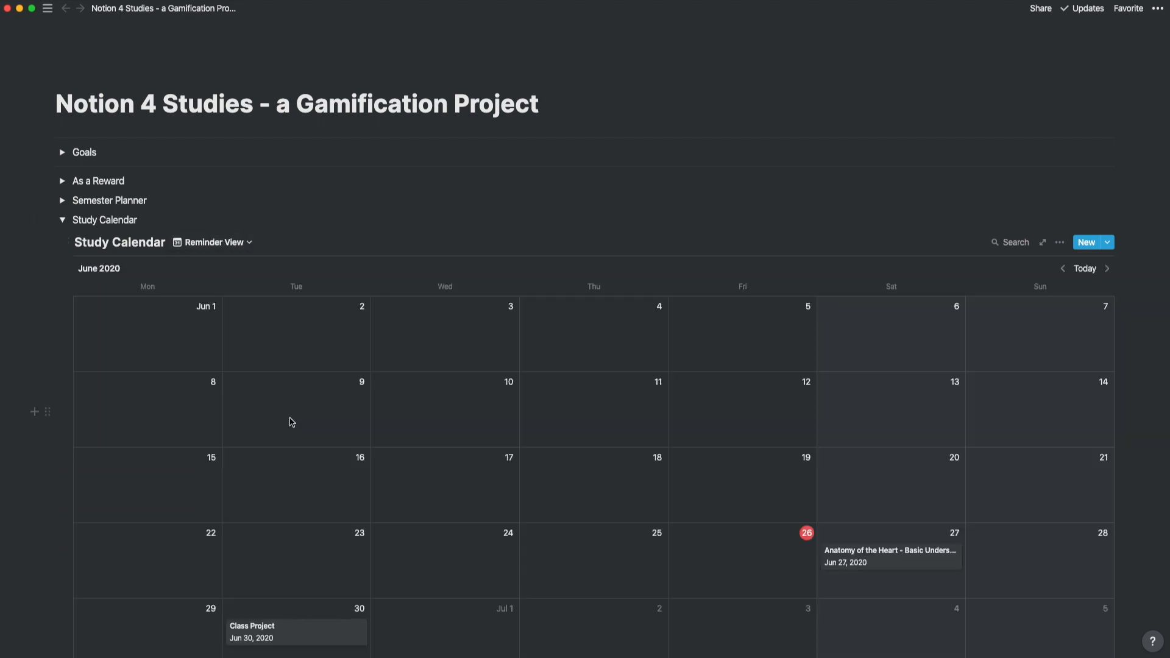
pyautogui.scroll(-5, 310, 418)
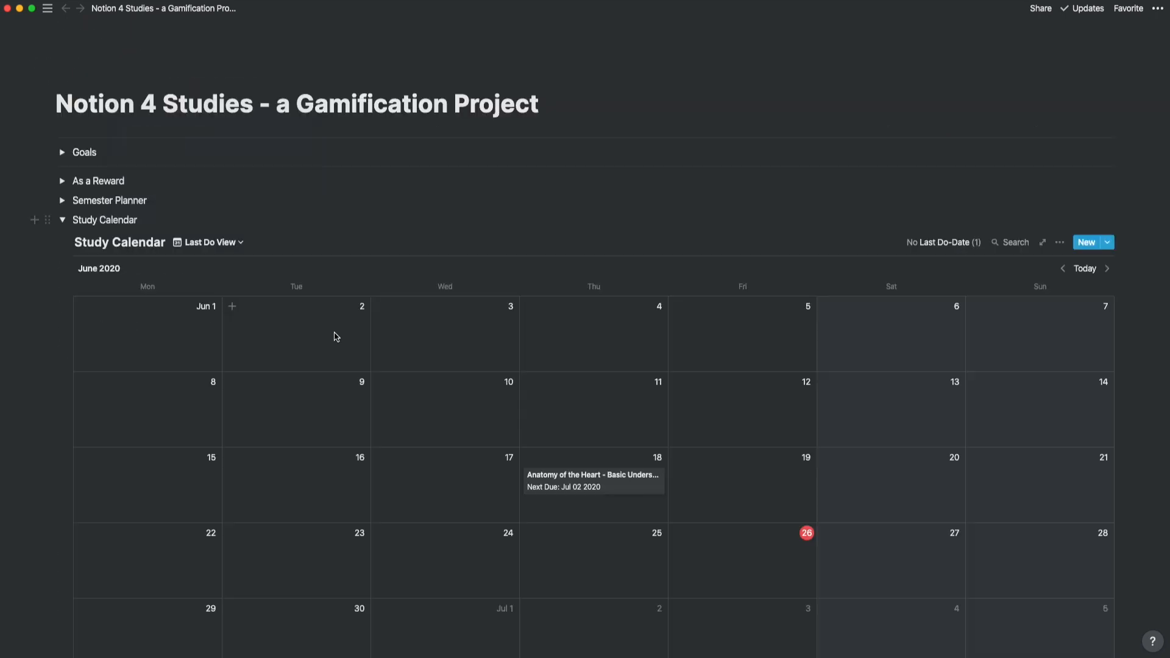
pyautogui.scroll(-3, 336, 336)
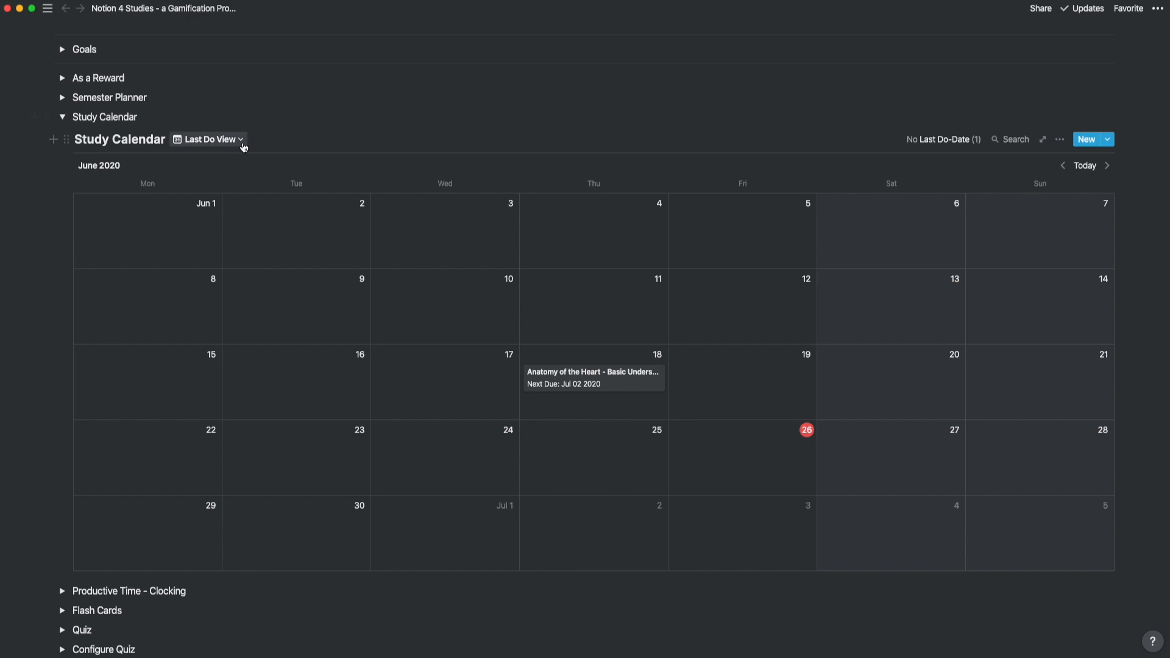
# Switch the Study Calendar to the Overdue view and look through its columns
pyautogui.click(241, 139)
pyautogui.click(191, 262)
pyautogui.hscroll(5, 439, 268)
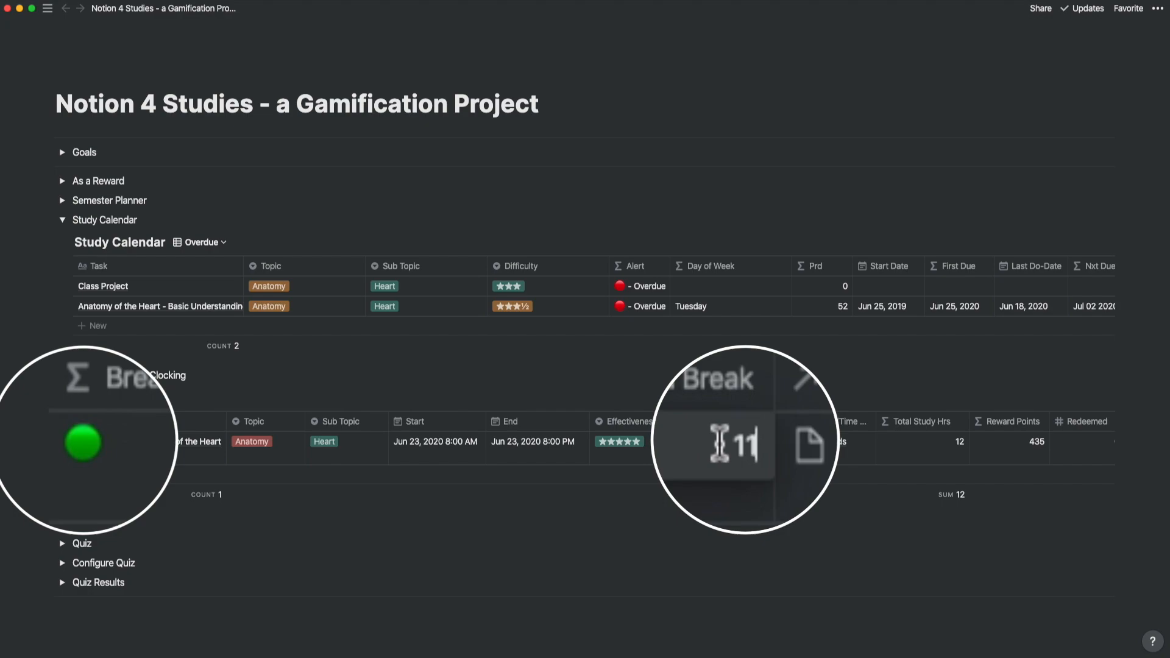
# Set the Scheduled Break of the Anatomy of the Heart entry in Productive Time - Clocking to 13
pyautogui.press('BackSpace')
pyautogui.write('3')
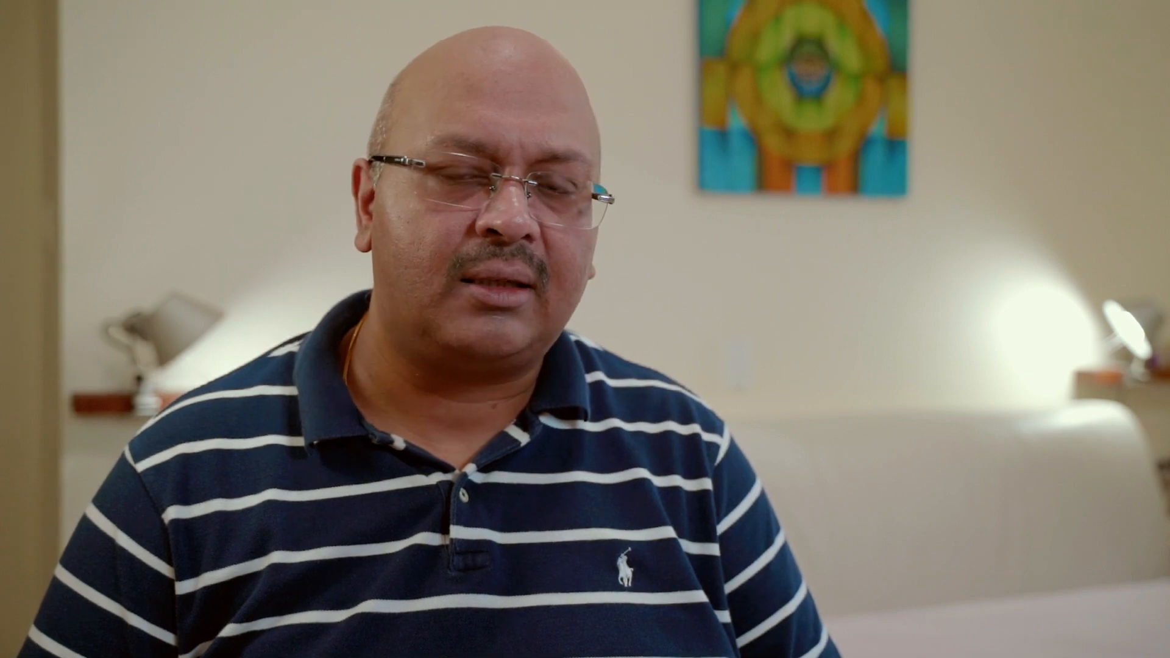
# Open the Effectiveness options for the Anatomy of the Heart entry in Productive Time - Clocking
pyautogui.click(537, 171)
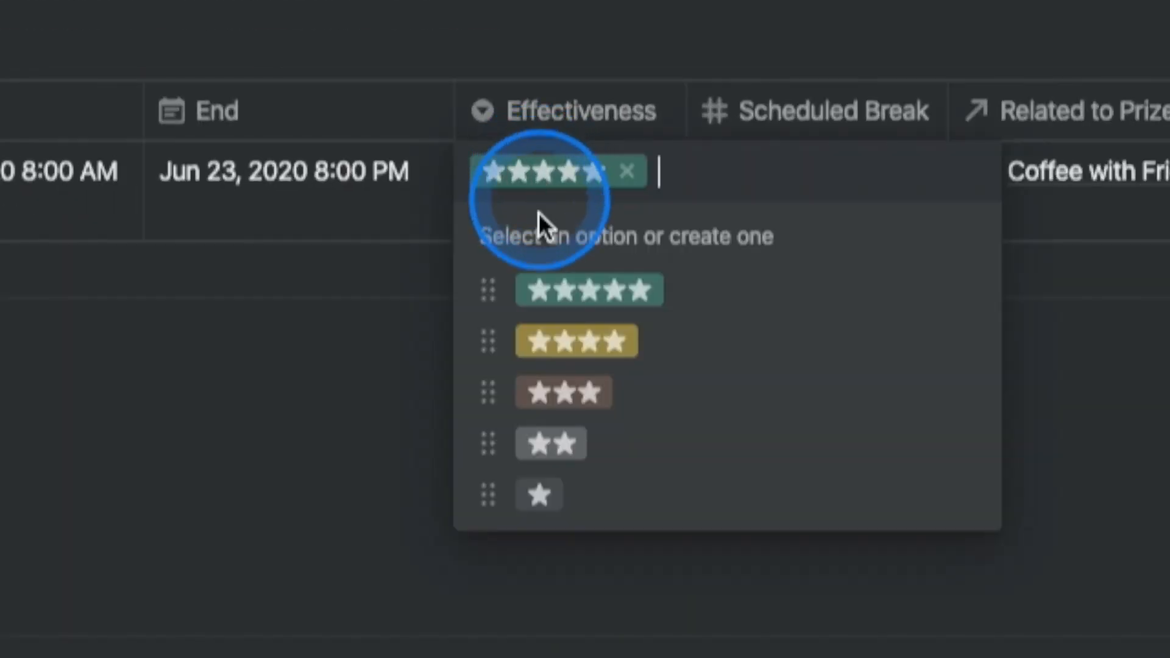